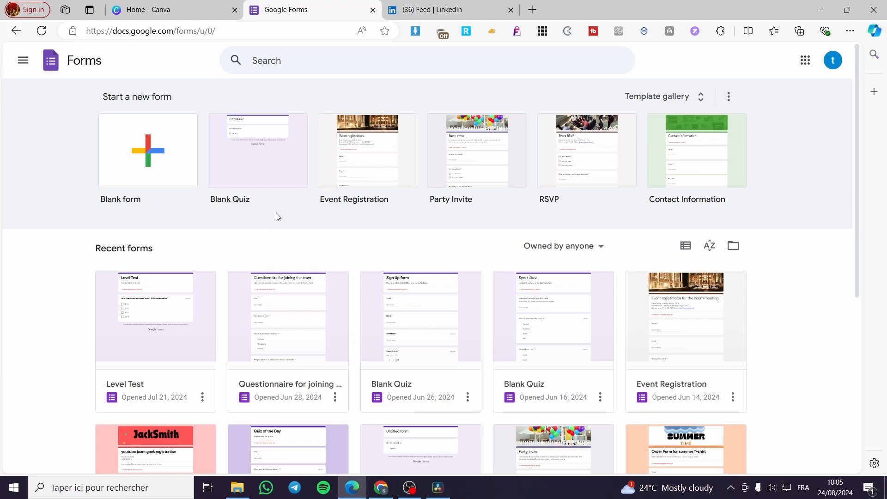
Open the existing form "Questionnaire for joining the team" from the recent forms.
{"action": "left_click", "coordinate": [280, 171]}
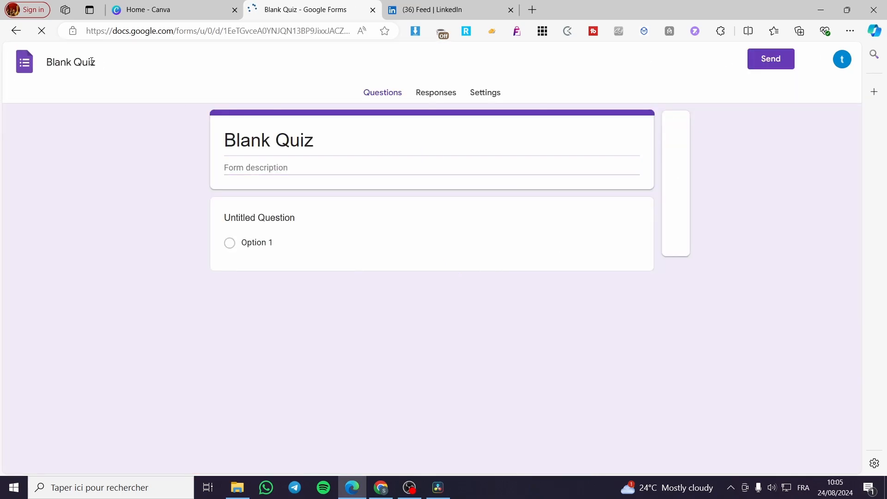
{"action": "left_click", "coordinate": [17, 31]}
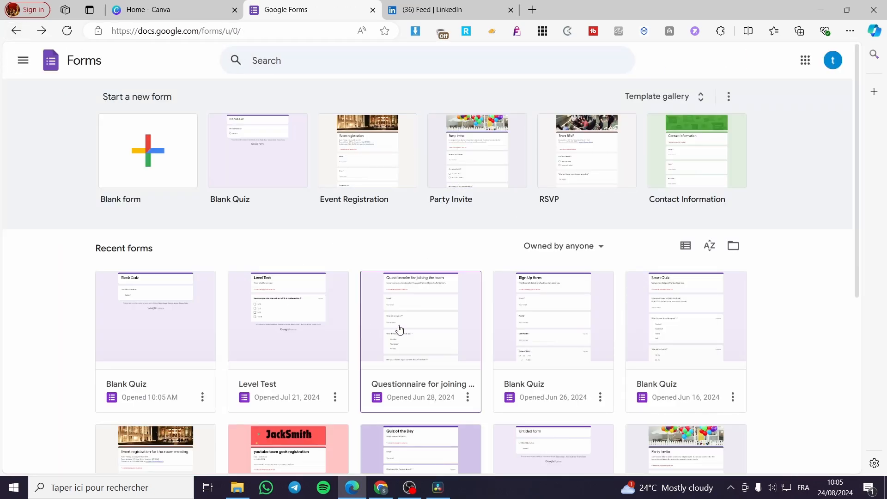
{"action": "left_click", "coordinate": [428, 327]}
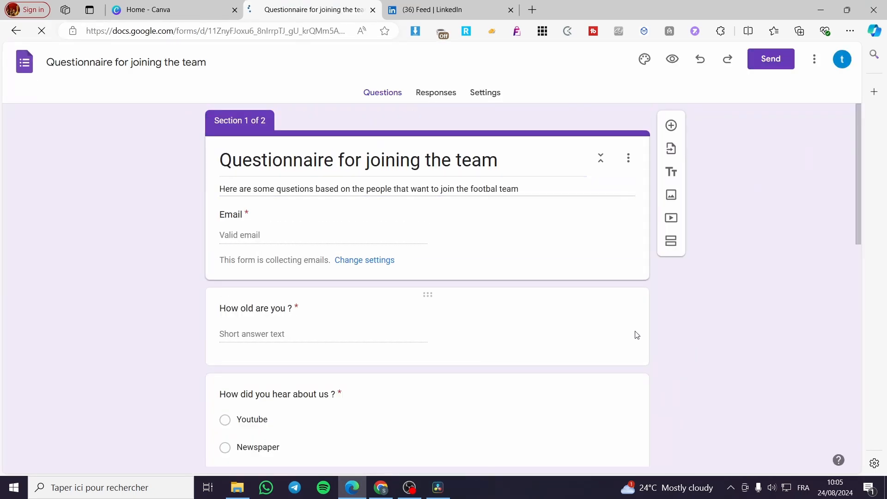
Delete section 2, "You are a Passionate about Football we would like to hear more about you", together with its questions.
{"action": "scroll", "coordinate": [647, 329], "scroll_direction": "down", "scroll_amount": 6}
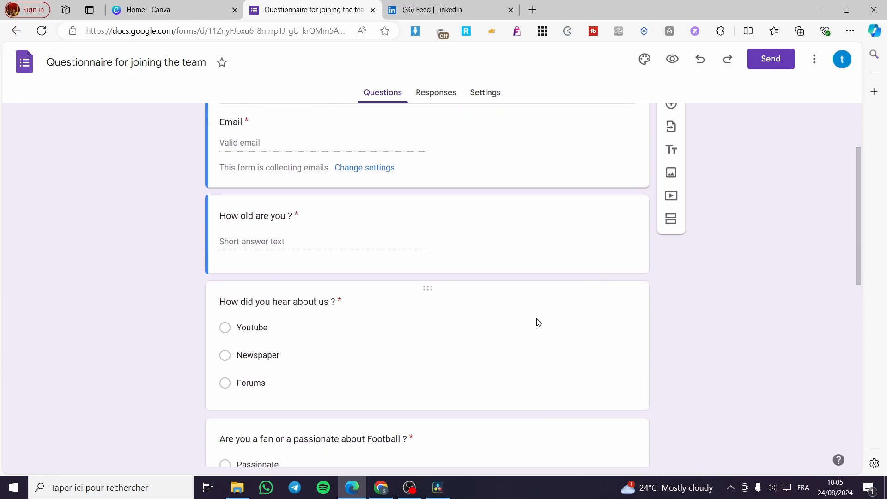
{"action": "scroll", "coordinate": [488, 324], "scroll_direction": "up", "scroll_amount": 3}
{"action": "scroll", "coordinate": [415, 364], "scroll_direction": "down", "scroll_amount": 3}
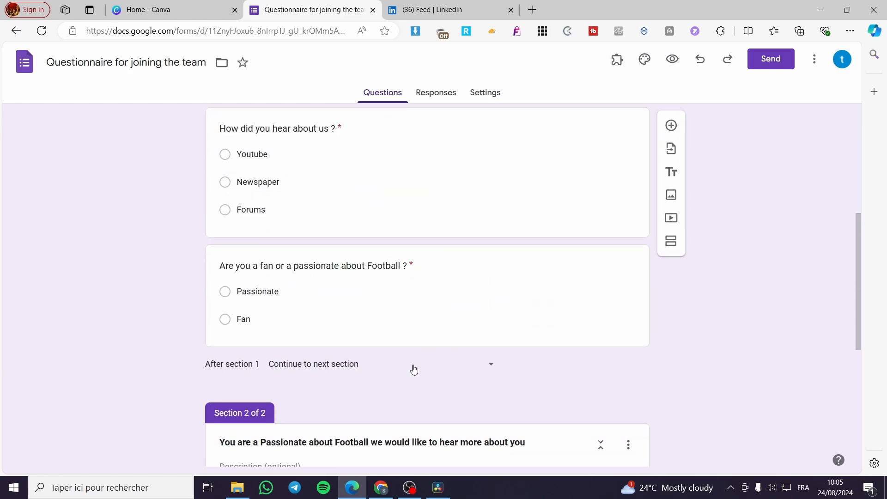
{"action": "scroll", "coordinate": [406, 388], "scroll_direction": "down", "scroll_amount": 4}
{"action": "scroll", "coordinate": [628, 396], "scroll_direction": "up", "scroll_amount": 5}
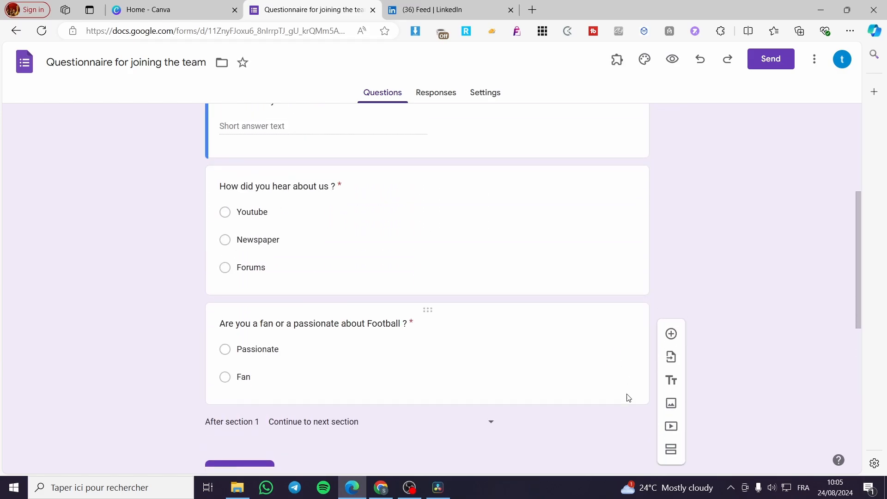
{"action": "scroll", "coordinate": [609, 400], "scroll_direction": "down", "scroll_amount": 3}
{"action": "left_click", "coordinate": [629, 330]}
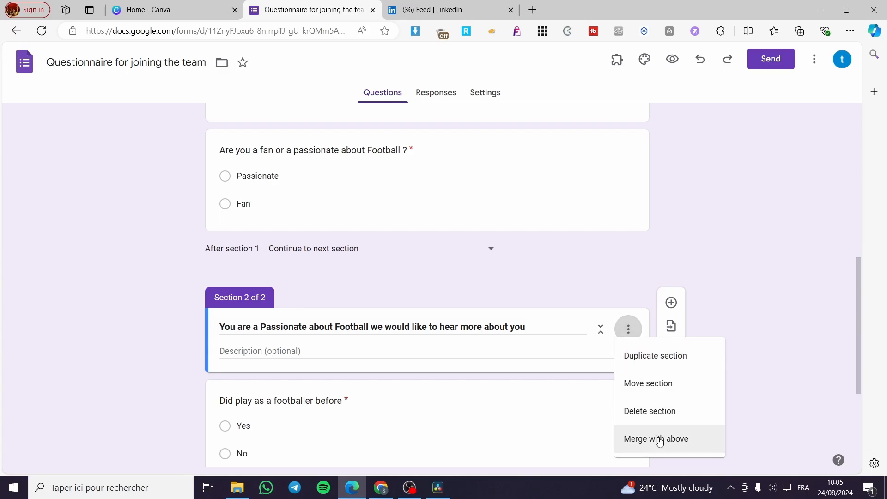
{"action": "left_click", "coordinate": [661, 417]}
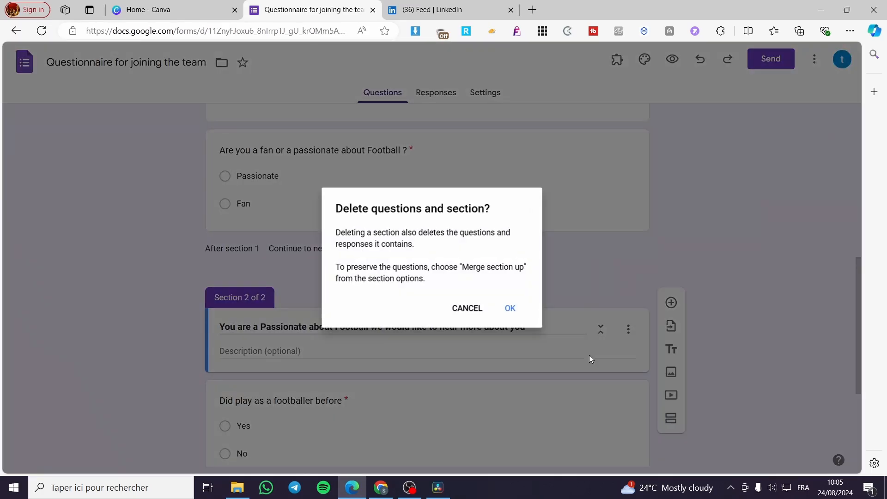
{"action": "left_click", "coordinate": [510, 310]}
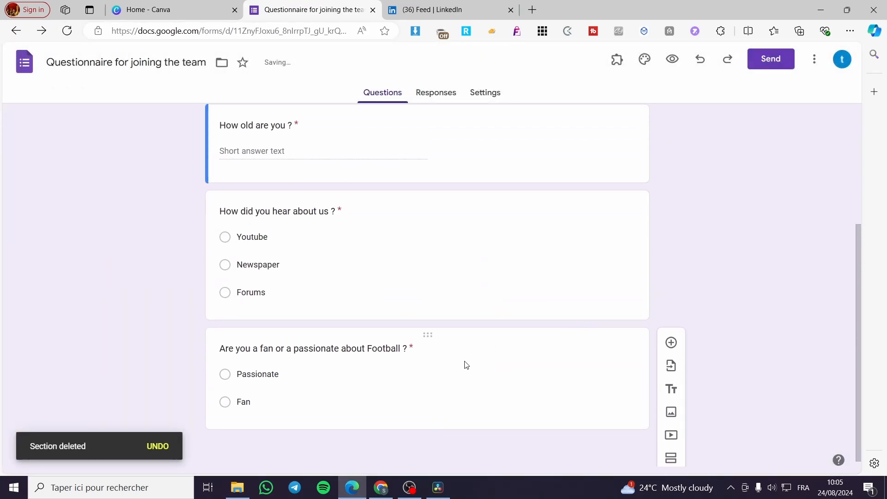
Enable going to a section based on the answer for the "How did you hear about us ?" question.
{"action": "left_click", "coordinate": [465, 365]}
{"action": "scroll", "coordinate": [742, 333], "scroll_direction": "down", "scroll_amount": 3}
{"action": "left_click", "coordinate": [750, 329]}
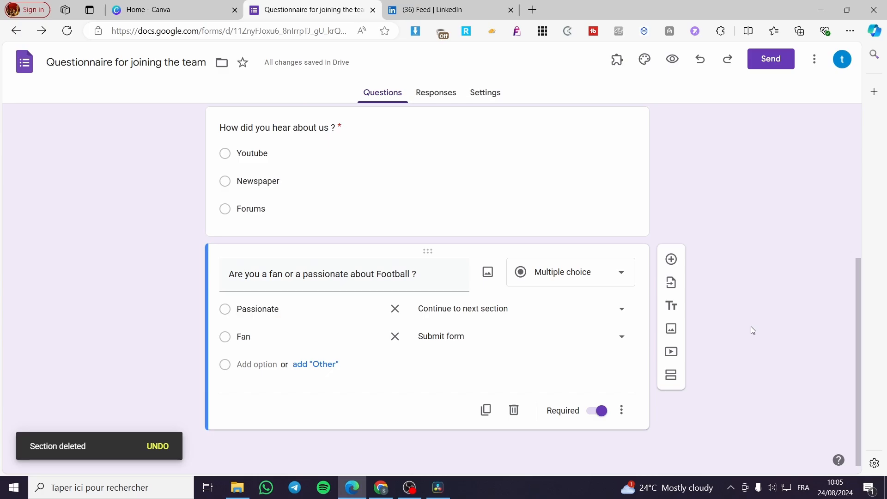
{"action": "scroll", "coordinate": [749, 298], "scroll_direction": "up", "scroll_amount": 6}
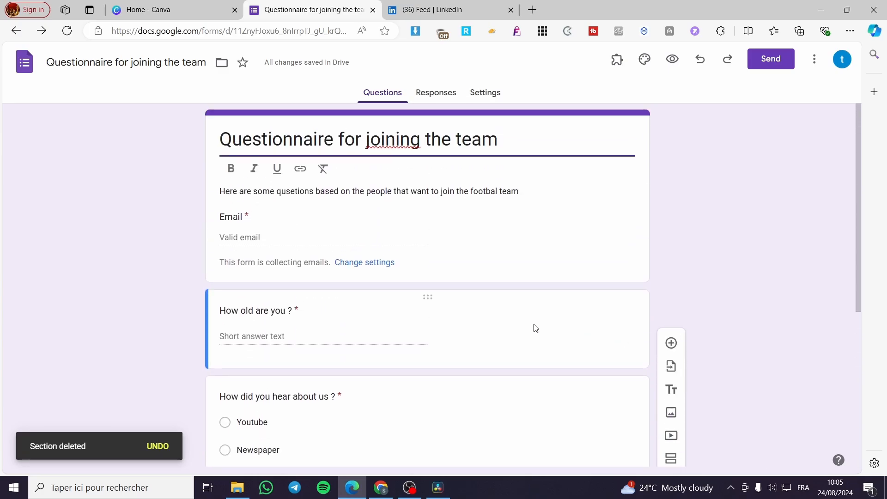
{"action": "scroll", "coordinate": [309, 198], "scroll_direction": "down", "scroll_amount": 3}
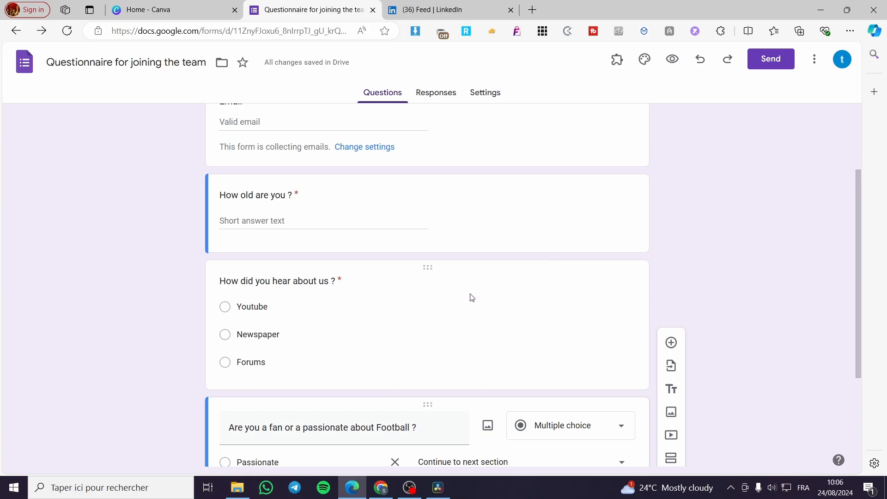
{"action": "scroll", "coordinate": [732, 311], "scroll_direction": "down", "scroll_amount": 3}
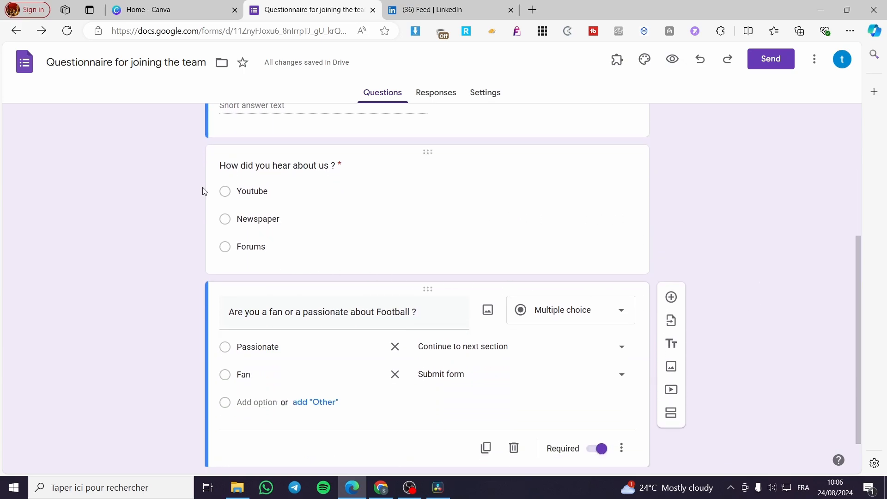
{"action": "left_click", "coordinate": [563, 157]}
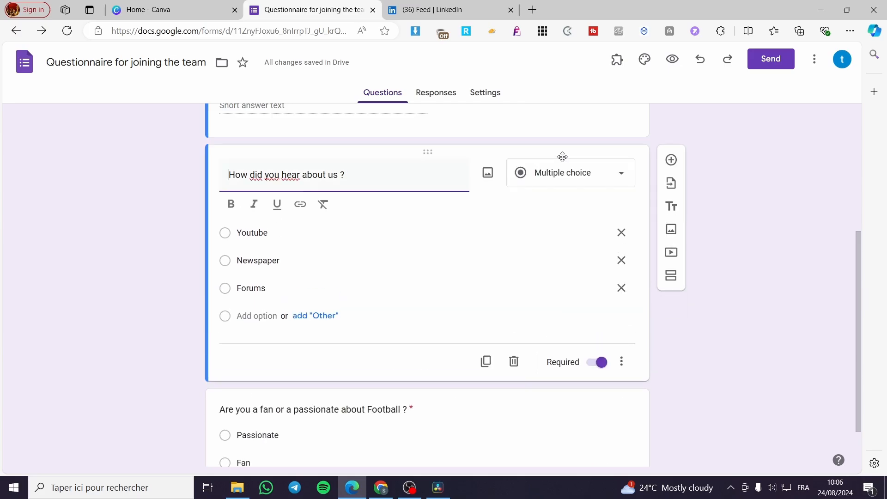
{"action": "scroll", "coordinate": [436, 312], "scroll_direction": "up", "scroll_amount": 5}
{"action": "scroll", "coordinate": [382, 312], "scroll_direction": "down", "scroll_amount": 4}
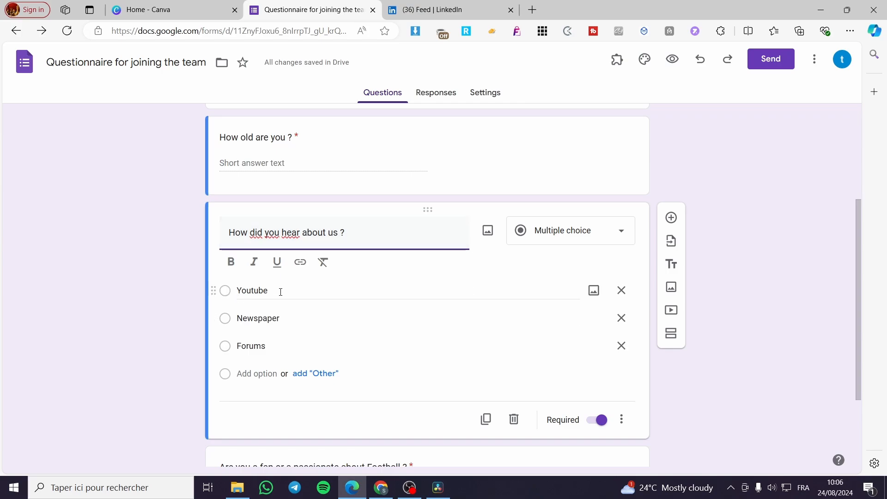
{"action": "left_click", "coordinate": [622, 419]}
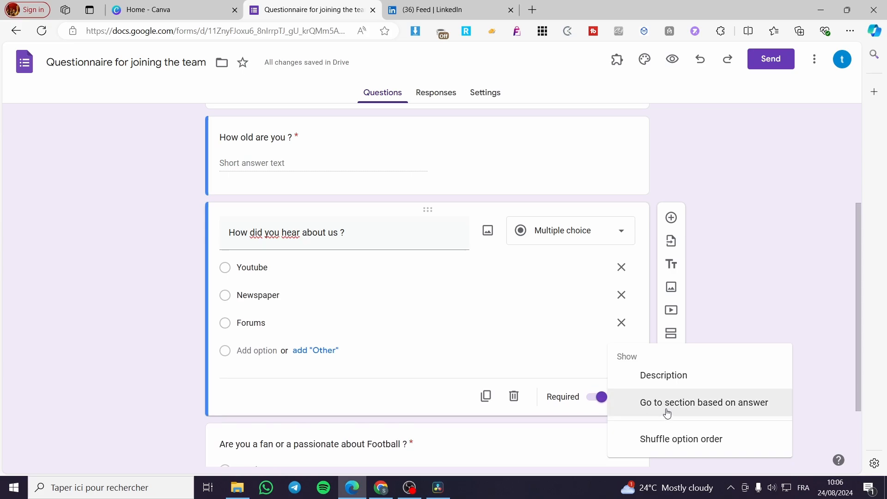
{"action": "left_click", "coordinate": [737, 410]}
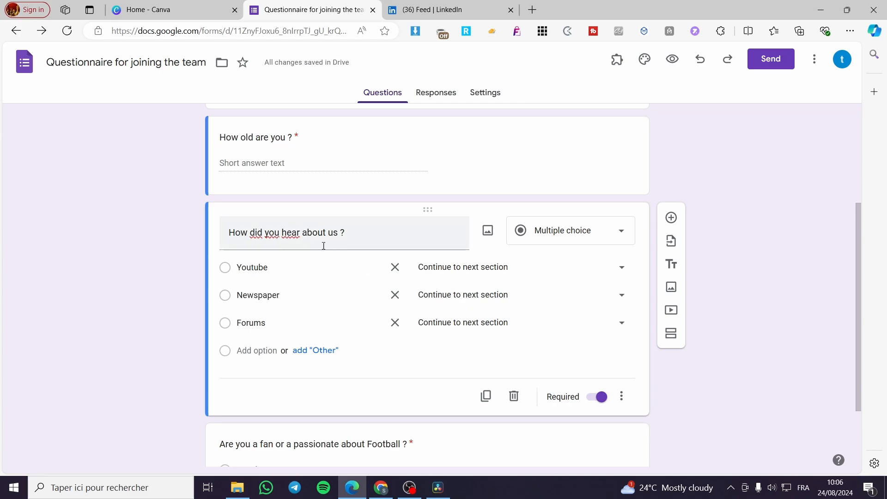
Add a new section below the "How did you hear about us ?" question and view the navigation options for after section 1.
{"action": "left_click", "coordinate": [467, 268]}
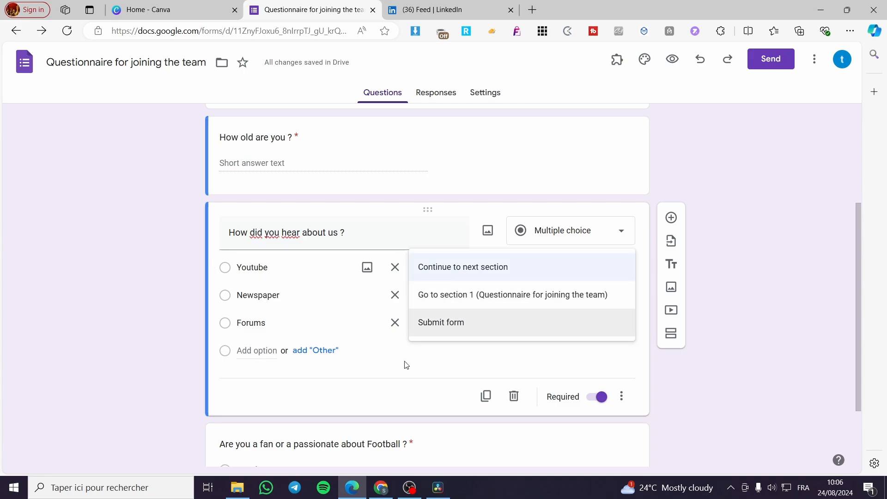
{"action": "left_click", "coordinate": [720, 358]}
{"action": "scroll", "coordinate": [568, 341], "scroll_direction": "down", "scroll_amount": 2}
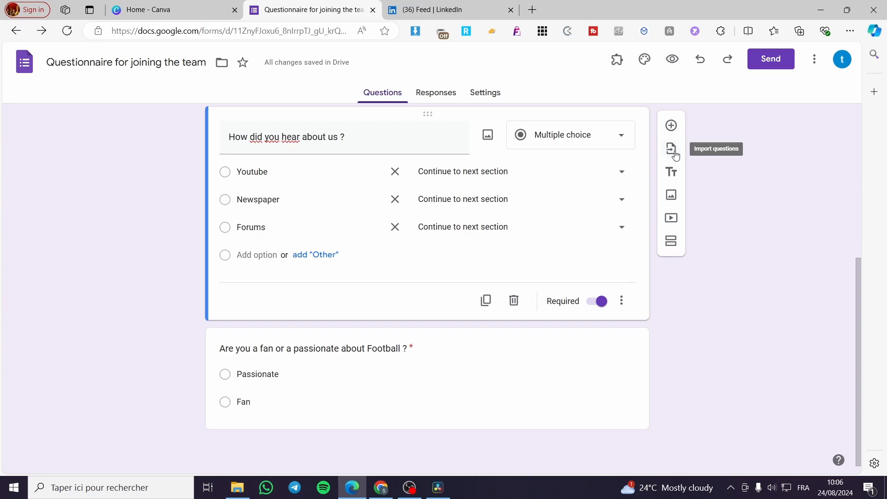
{"action": "left_click", "coordinate": [672, 243]}
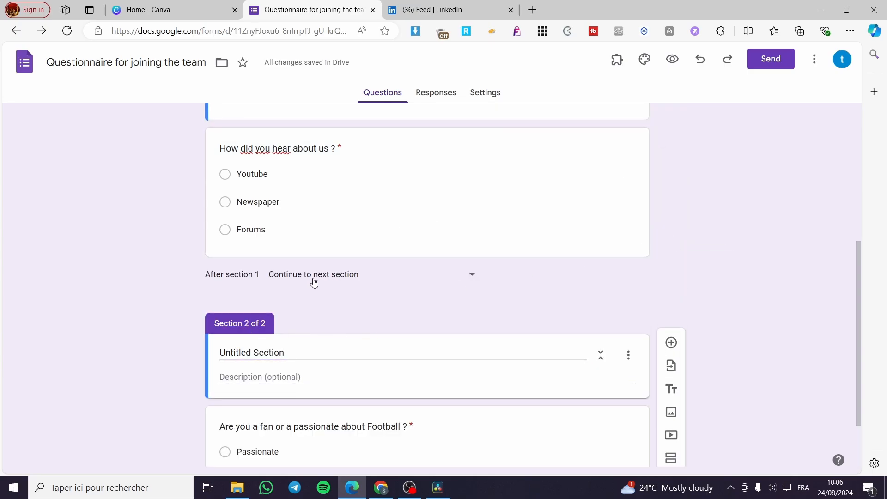
{"action": "left_click", "coordinate": [337, 277]}
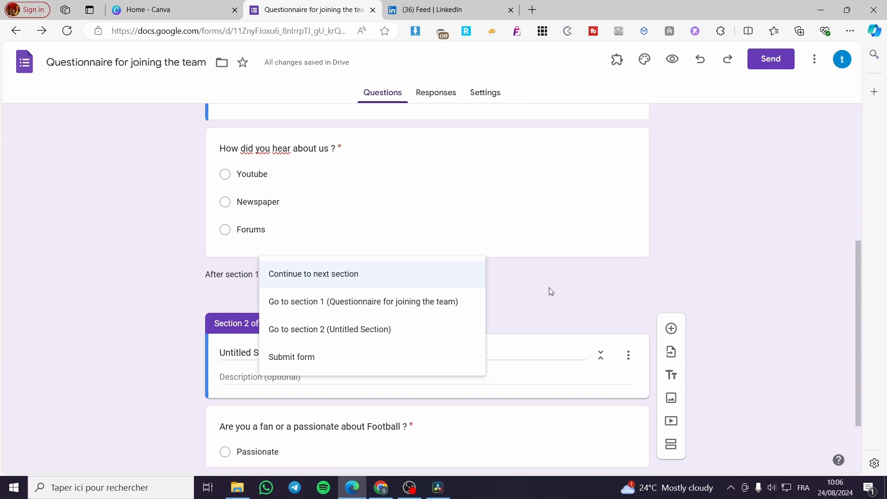
{"action": "left_click", "coordinate": [349, 379]}
{"action": "left_click", "coordinate": [281, 379]}
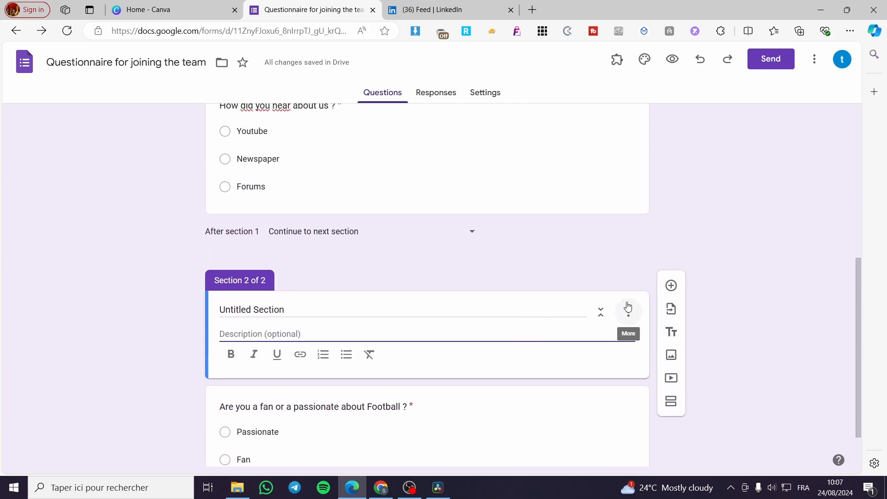
Make the Youtube answer of "How did you hear about us ?" go to section 2 (Untitled Section).
{"action": "scroll", "coordinate": [550, 298], "scroll_direction": "up", "scroll_amount": 6}
{"action": "scroll", "coordinate": [363, 303], "scroll_direction": "down", "scroll_amount": 1}
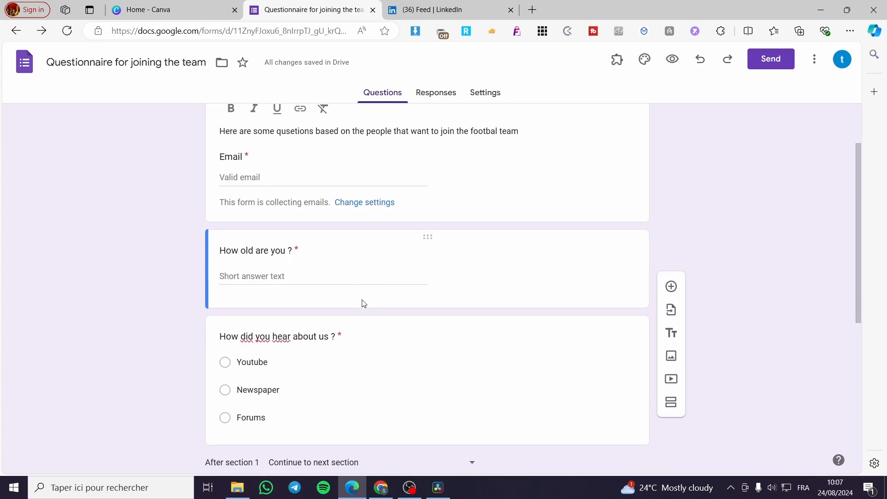
{"action": "scroll", "coordinate": [629, 338], "scroll_direction": "down", "scroll_amount": 2}
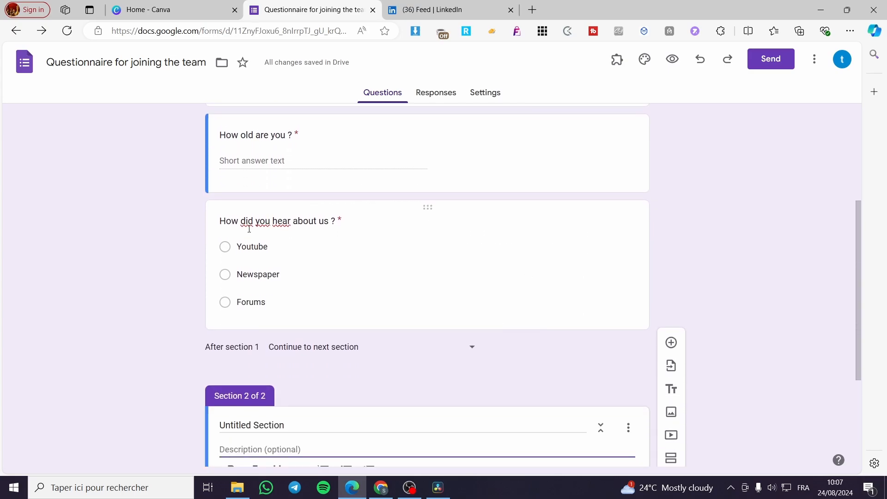
{"action": "left_click", "coordinate": [232, 247]}
{"action": "right_click", "coordinate": [223, 248]}
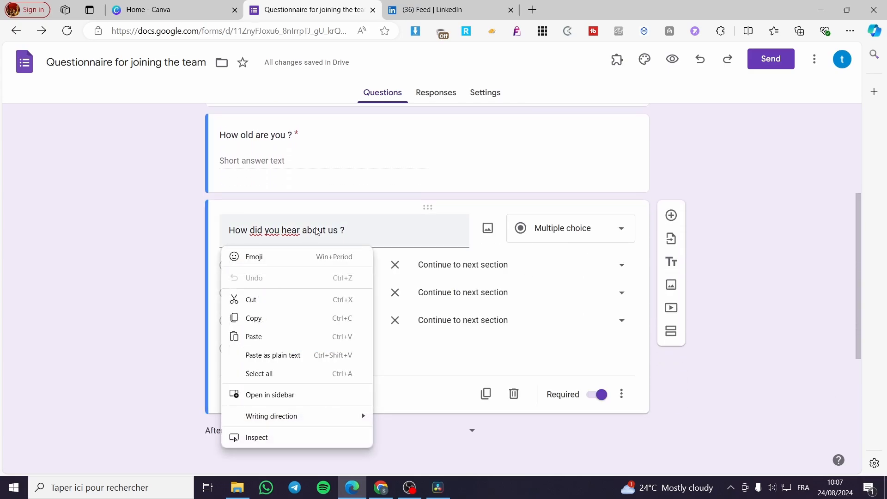
{"action": "left_click", "coordinate": [418, 207]}
{"action": "left_click", "coordinate": [619, 264]}
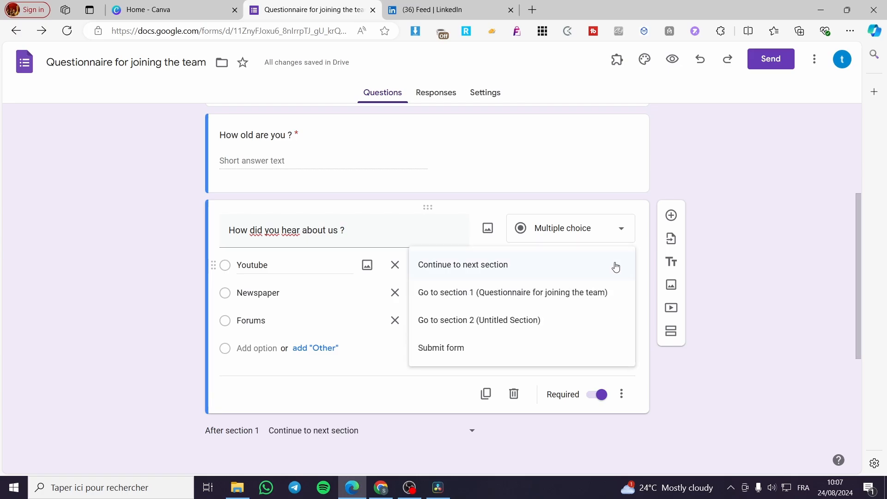
{"action": "left_click", "coordinate": [444, 322]}
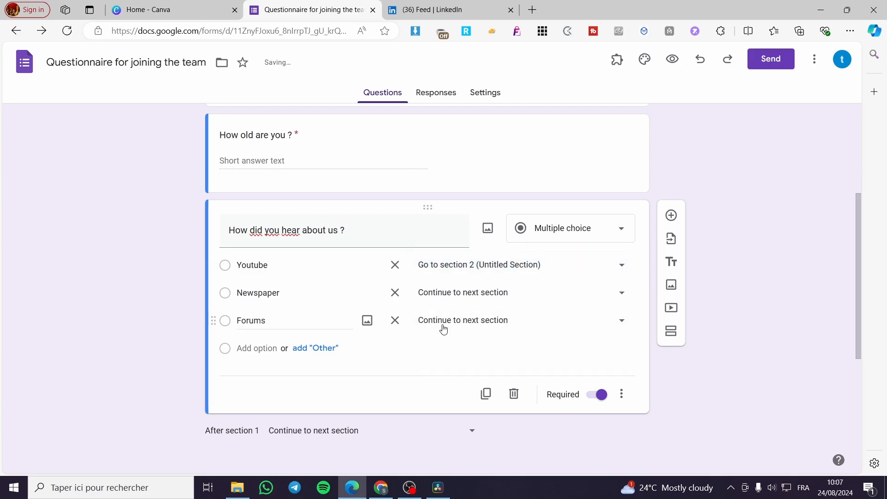
Move the "Are you a fan or a passionate about Football ?" question from section 2 to the end of section 1.
{"action": "scroll", "coordinate": [333, 319], "scroll_direction": "down", "scroll_amount": 5}
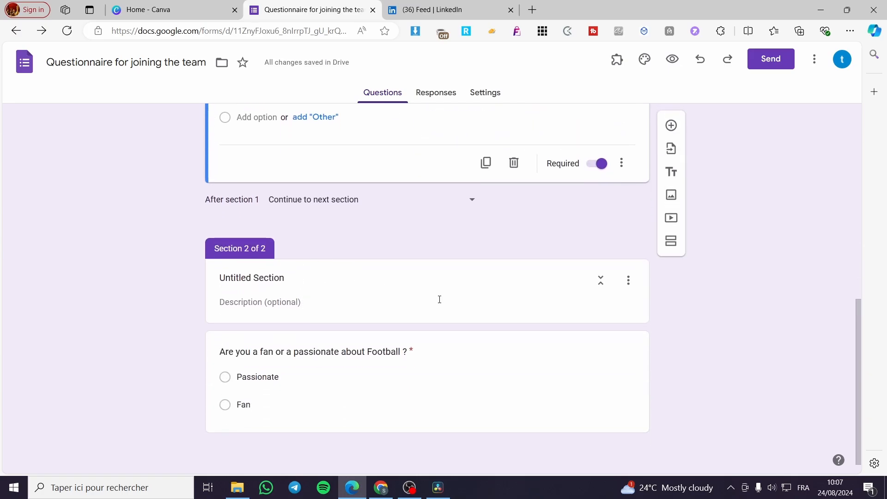
{"action": "left_click_drag", "start_coordinate": [424, 341], "coordinate": [409, 254]}
{"action": "scroll", "coordinate": [309, 390], "scroll_direction": "down", "scroll_amount": 2}
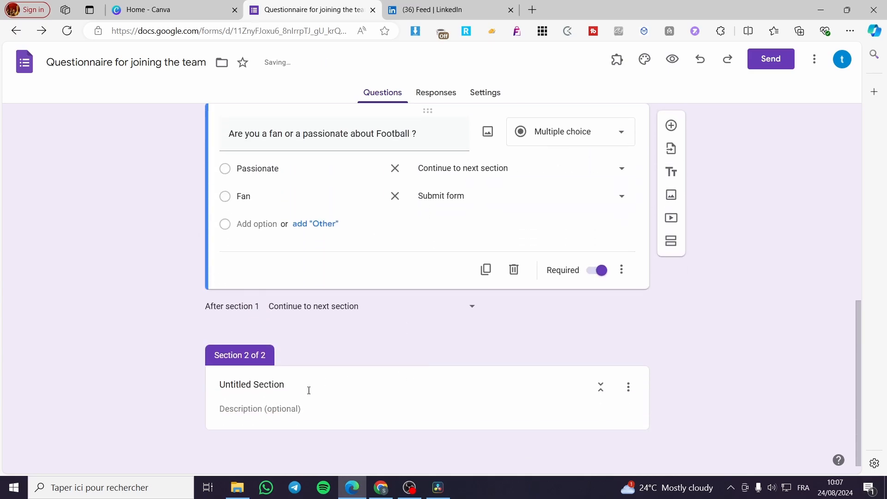
Delete the "Are you a fan or a passionate about Football ?" question from section 1.
{"action": "scroll", "coordinate": [277, 314], "scroll_direction": "up", "scroll_amount": 3}
{"action": "scroll", "coordinate": [437, 289], "scroll_direction": "up", "scroll_amount": 1}
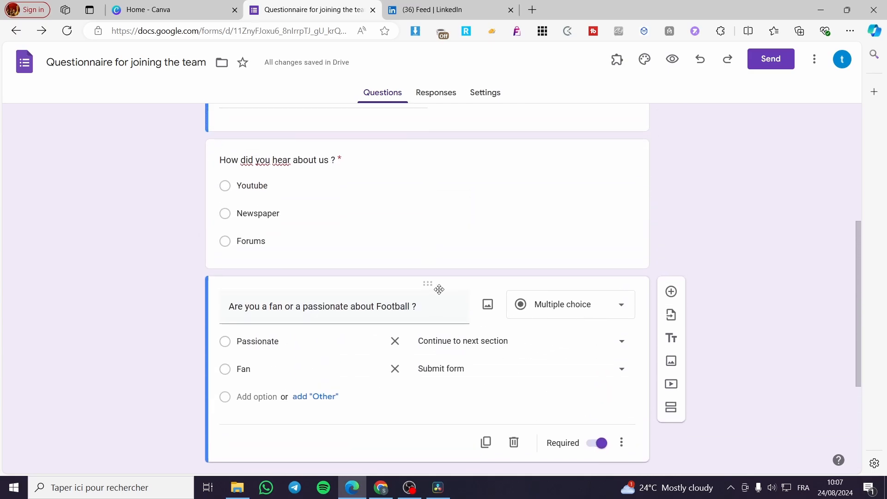
{"action": "scroll", "coordinate": [366, 280], "scroll_direction": "up", "scroll_amount": 2}
{"action": "scroll", "coordinate": [386, 276], "scroll_direction": "down", "scroll_amount": 2}
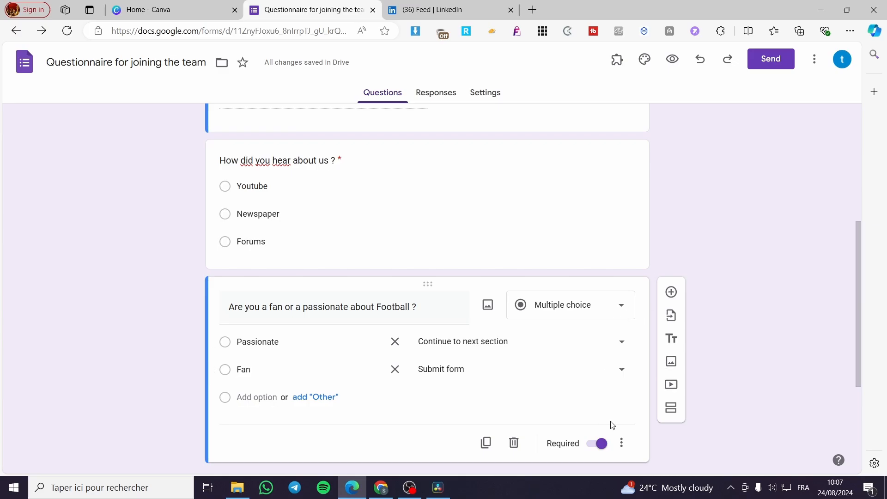
{"action": "left_click", "coordinate": [513, 442]}
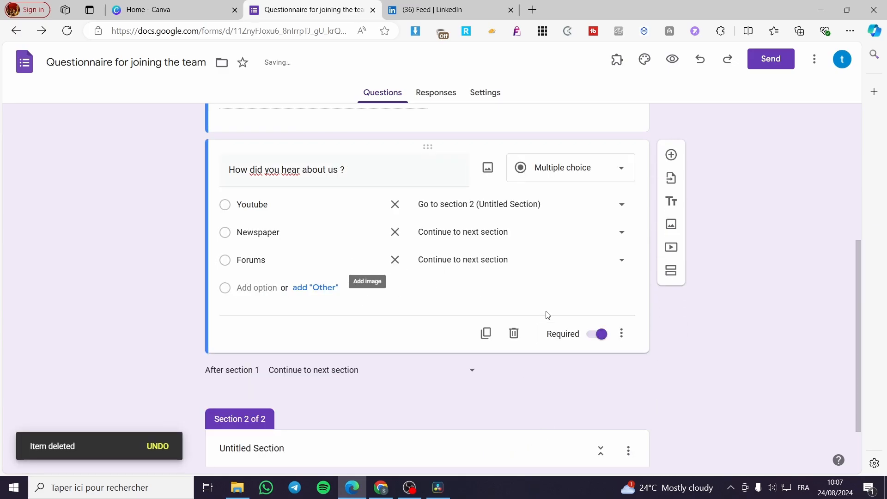
View the form's sending options and close them without sending the form.
{"action": "scroll", "coordinate": [321, 354], "scroll_direction": "down", "scroll_amount": 1}
{"action": "scroll", "coordinate": [321, 355], "scroll_direction": "up", "scroll_amount": 4}
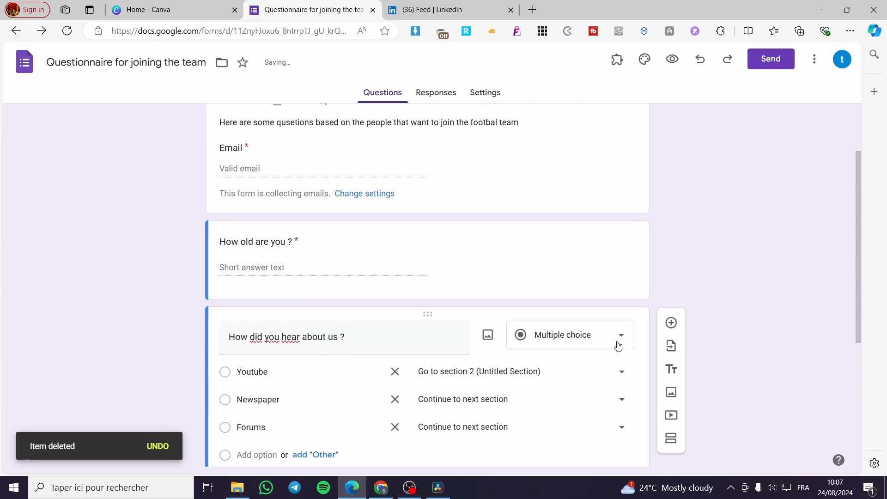
{"action": "left_click", "coordinate": [769, 59]}
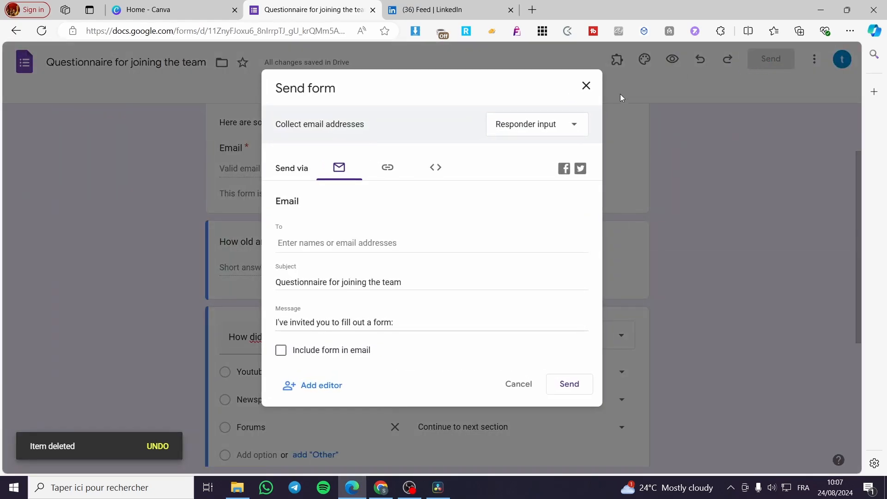
{"action": "left_click", "coordinate": [578, 88]}
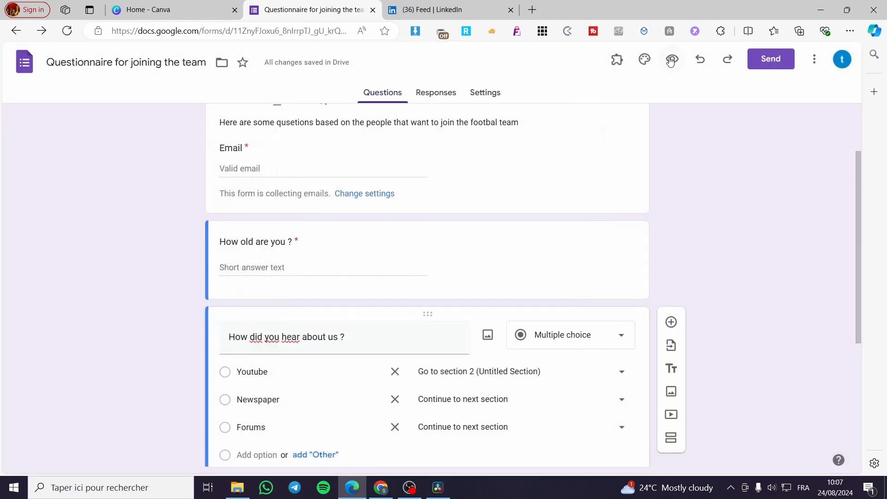
Preview the form and try to continue past the first section with its required questions unanswered.
{"action": "left_click", "coordinate": [671, 62]}
{"action": "scroll", "coordinate": [297, 234], "scroll_direction": "down", "scroll_amount": 3}
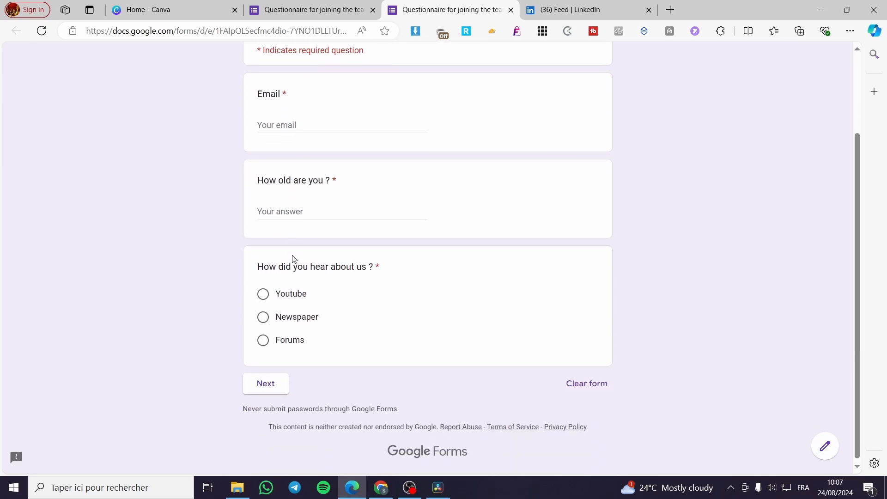
{"action": "left_click", "coordinate": [277, 387]}
{"action": "scroll", "coordinate": [362, 384], "scroll_direction": "down", "scroll_amount": 3}
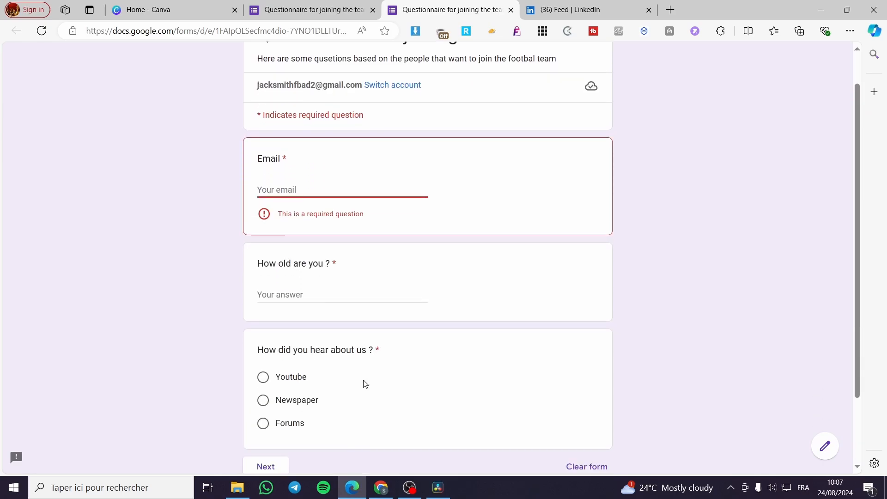
{"action": "scroll", "coordinate": [263, 337], "scroll_direction": "up", "scroll_amount": 3}
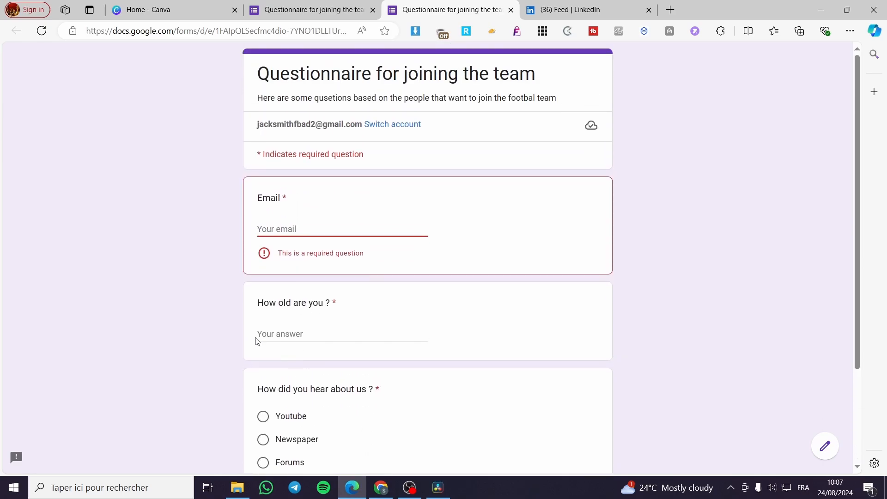
Fill in the respondent's e-mail in the Email question of the preview.
{"action": "left_click", "coordinate": [300, 229]}
{"action": "type", "text": "jjj"}
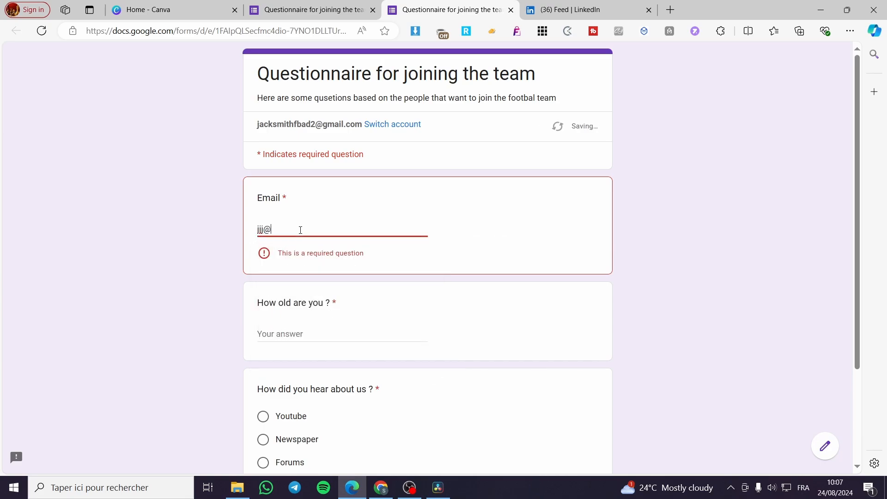
{"action": "type", "text": "@gmai.com"}
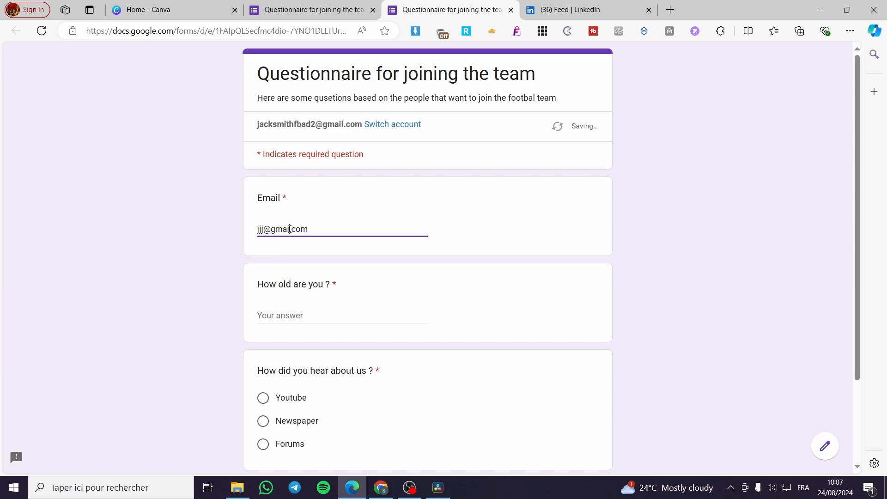
{"action": "left_click", "coordinate": [289, 229]}
{"action": "type", "text": "l"}
Answer 25 for the age and Youtube for "How did you hear about us ?", and continue to the next section.
{"action": "left_click", "coordinate": [312, 319]}
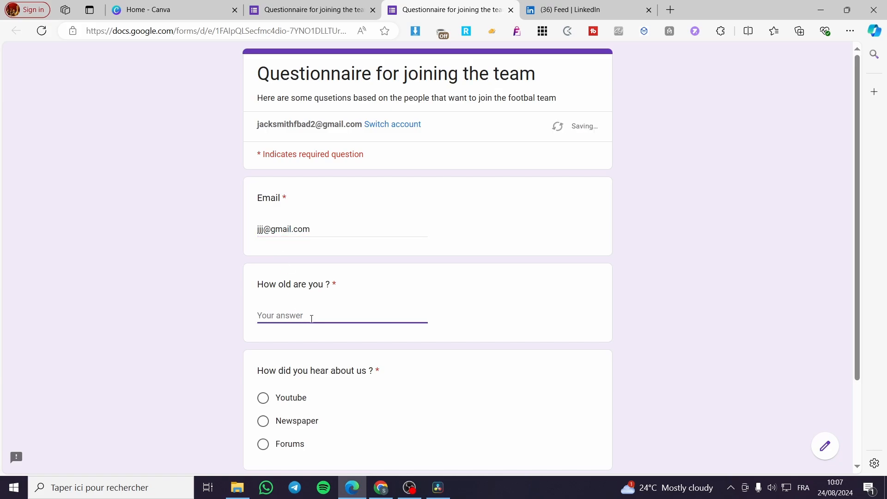
{"action": "type", "text": "25"}
{"action": "scroll", "coordinate": [203, 370], "scroll_direction": "down", "scroll_amount": 2}
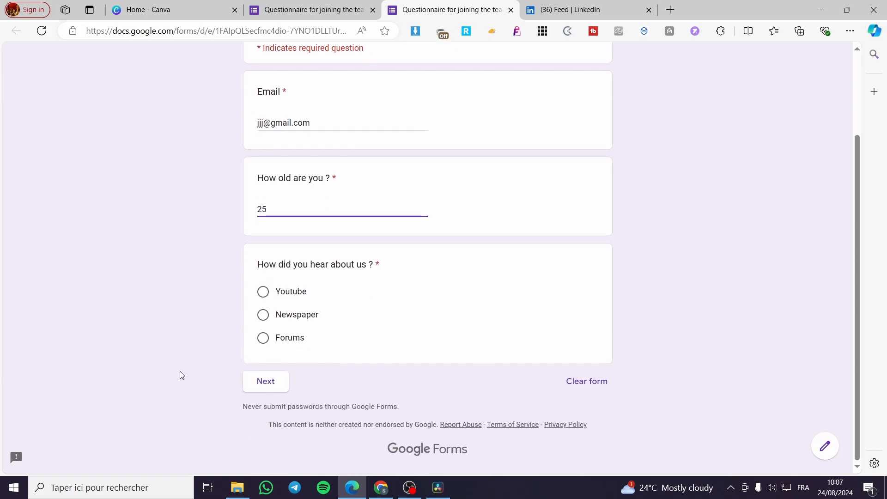
{"action": "left_click", "coordinate": [288, 295]}
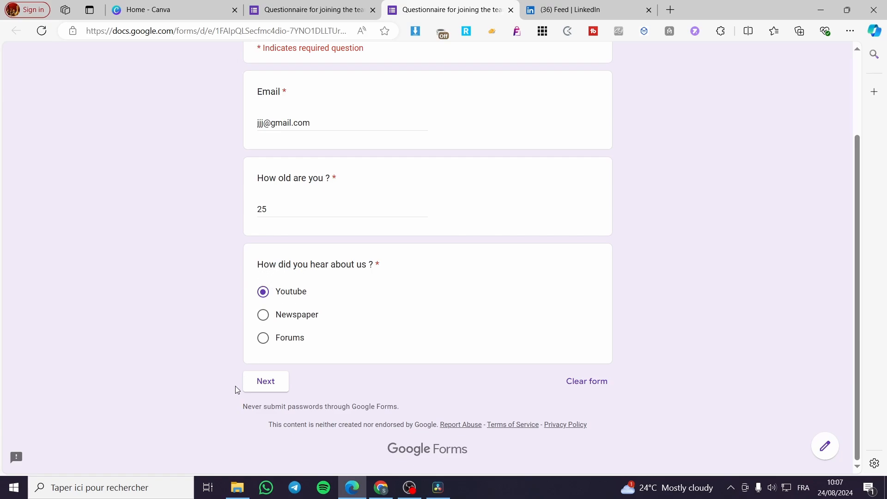
{"action": "left_click", "coordinate": [262, 390]}
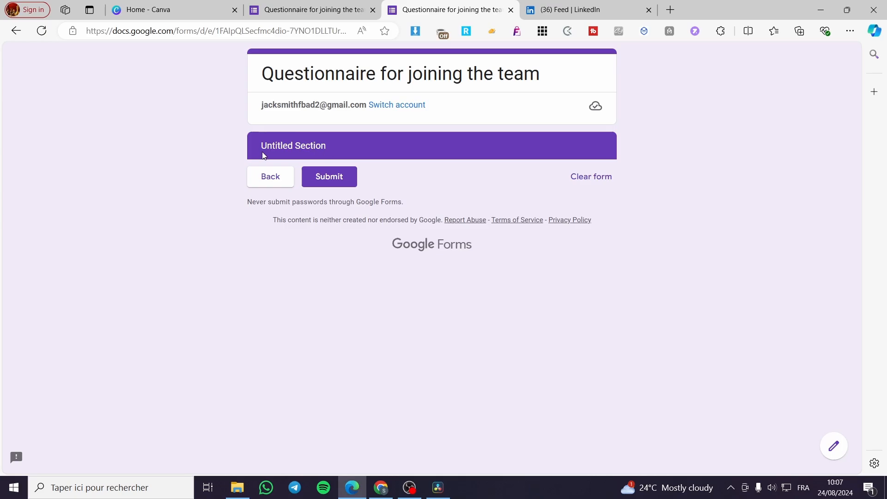
Return to the form editor and add a question to section 2 titled "Have you a youtube Channel by any Chance ?".
{"action": "left_click", "coordinate": [364, 16]}
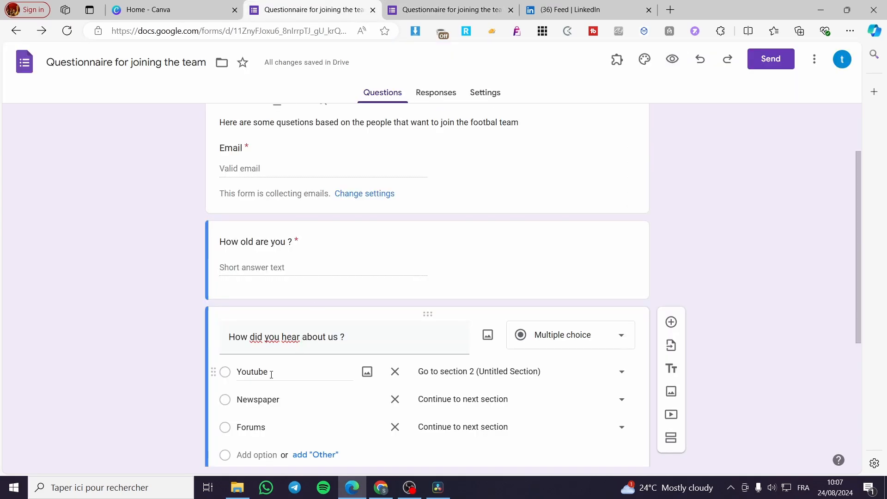
{"action": "scroll", "coordinate": [286, 397], "scroll_direction": "down", "scroll_amount": 5}
{"action": "left_click", "coordinate": [283, 405]}
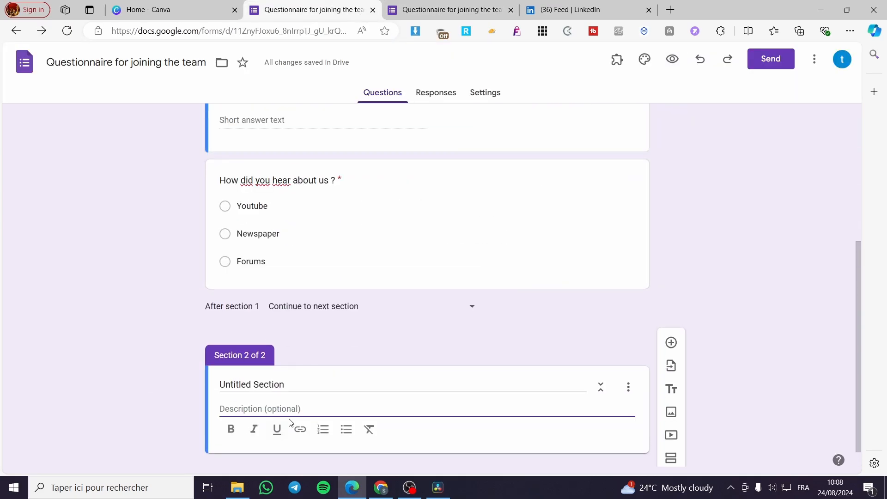
{"action": "left_click", "coordinate": [670, 336]}
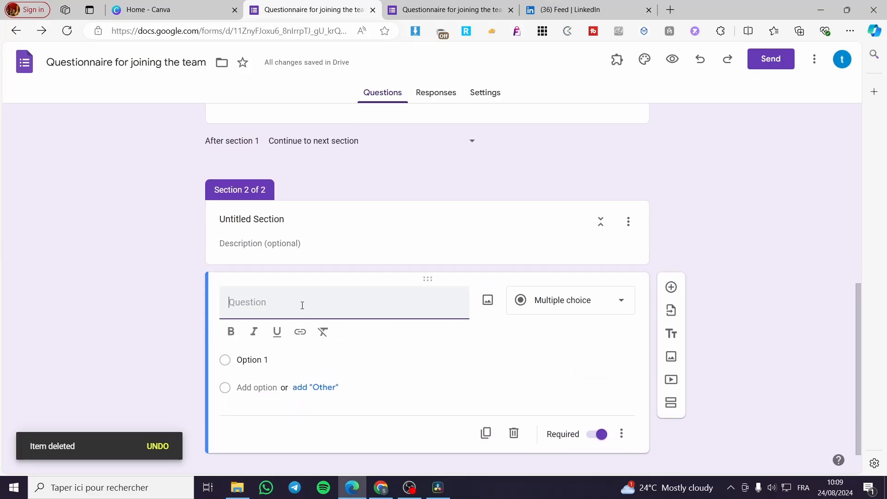
{"action": "type", "text": "Have you a youtube "}
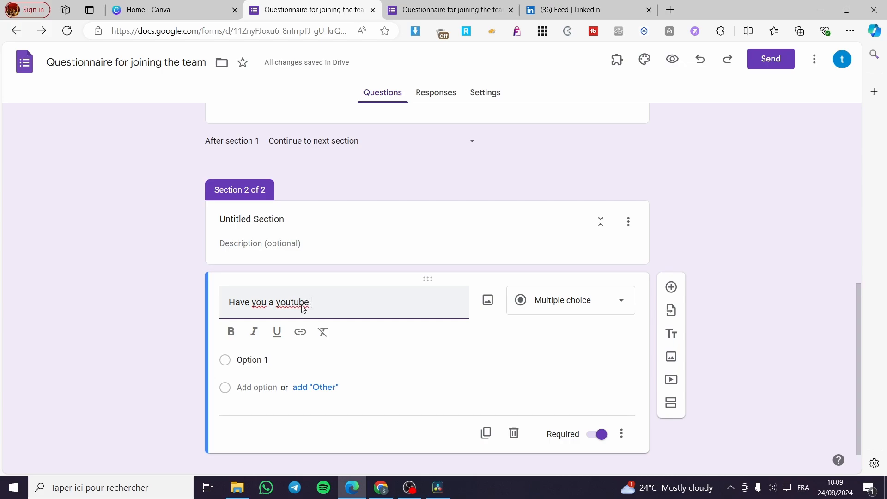
{"action": "type", "text": "Channel by any "}
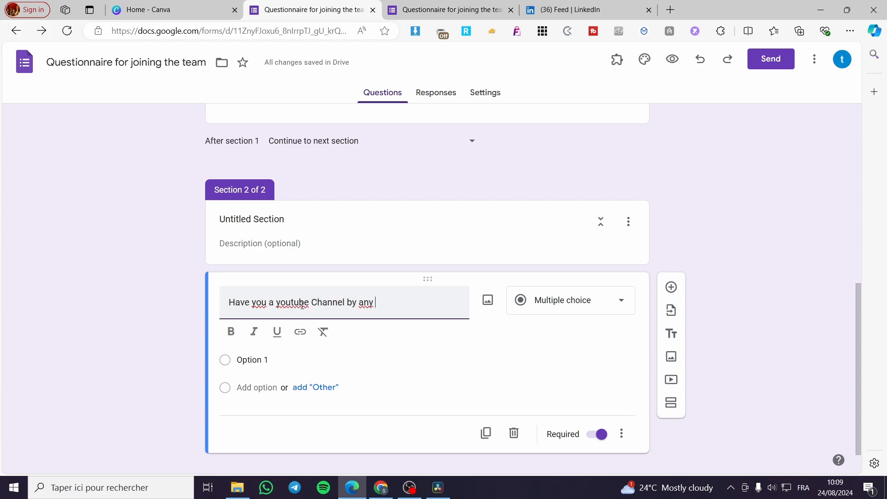
{"action": "type", "text": "Chance ?"}
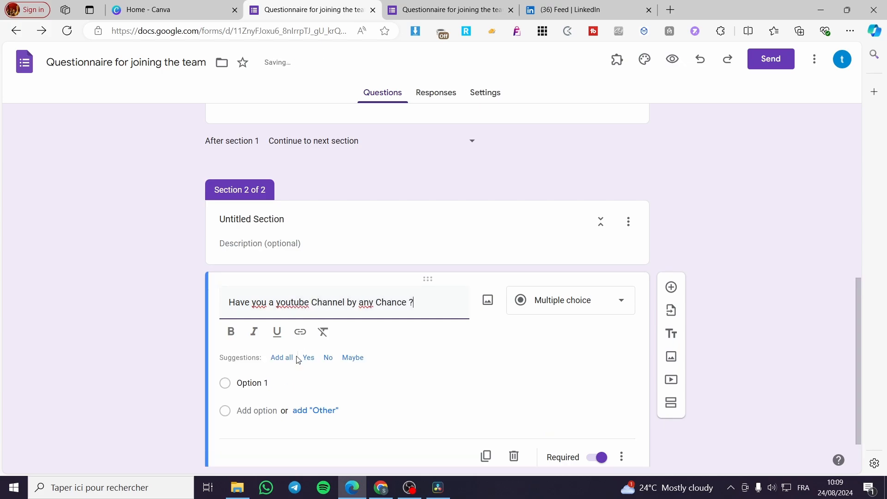
Give the YouTube channel question the suggested answers, keeping only Yes and No.
{"action": "left_click", "coordinate": [290, 359]}
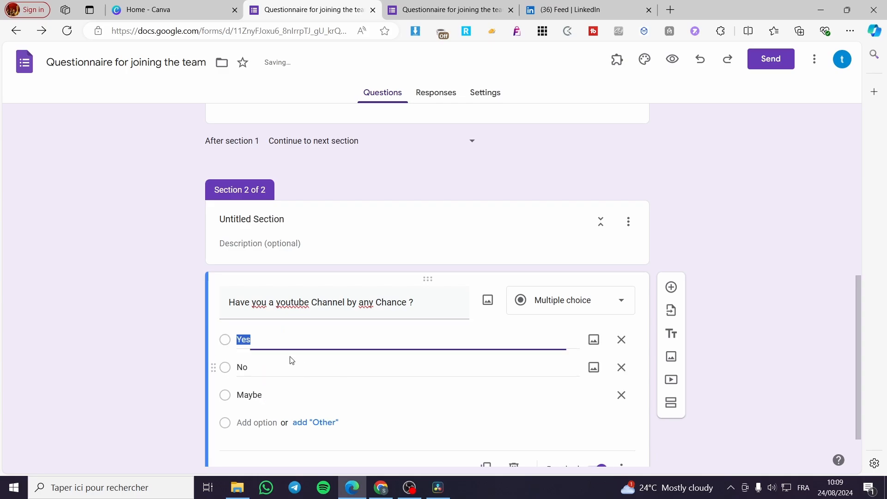
{"action": "left_click", "coordinate": [621, 395]}
{"action": "left_click", "coordinate": [218, 416]}
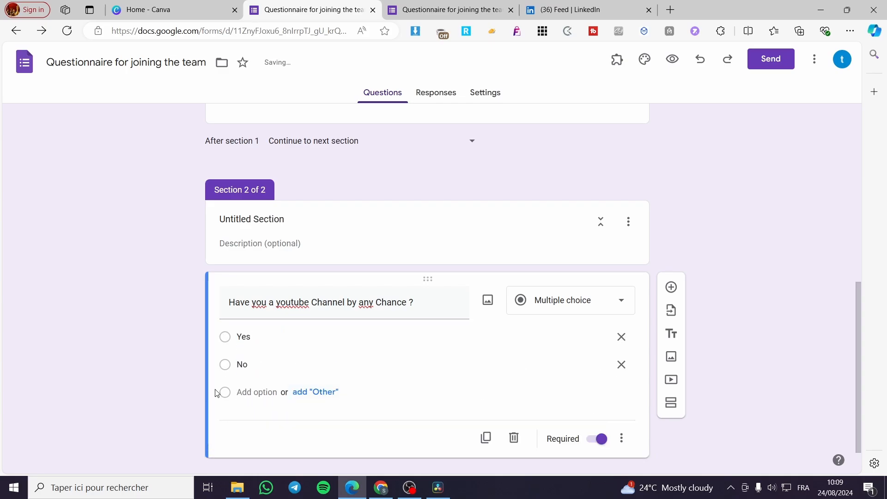
Set the description of section 2 to "Congratulation you have made it to the Step 2".
{"action": "left_click", "coordinate": [273, 244]}
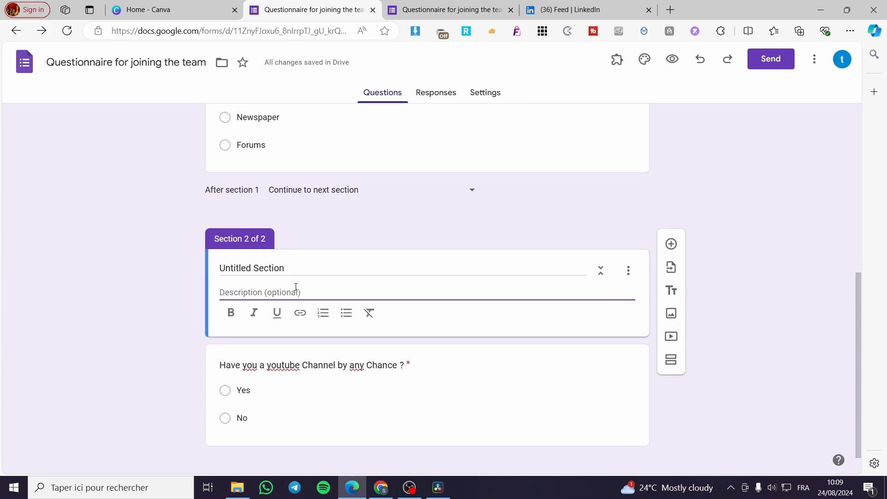
{"action": "type", "text": "Congratulation yo"}
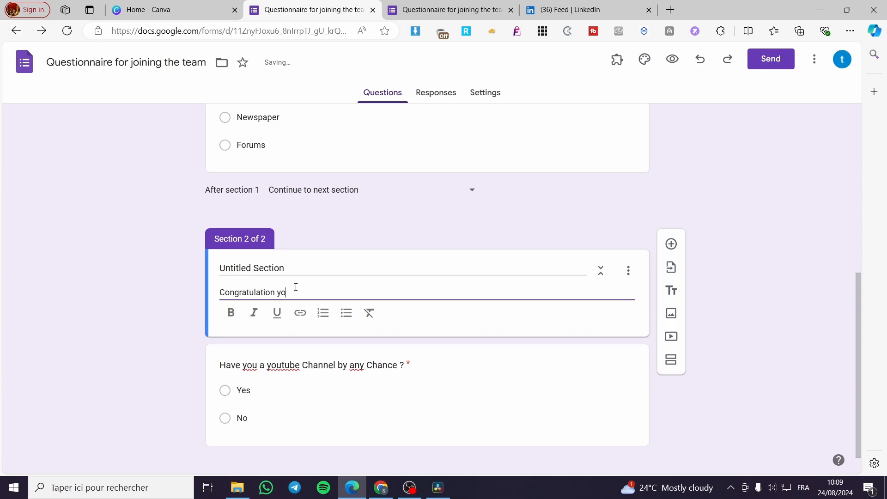
{"action": "type", "text": "ve made it to the"}
{"action": "key", "text": "BackSpace"}
{"action": "type", "text": "Step 2"}
{"action": "scroll", "coordinate": [745, 341], "scroll_direction": "down", "scroll_amount": 1}
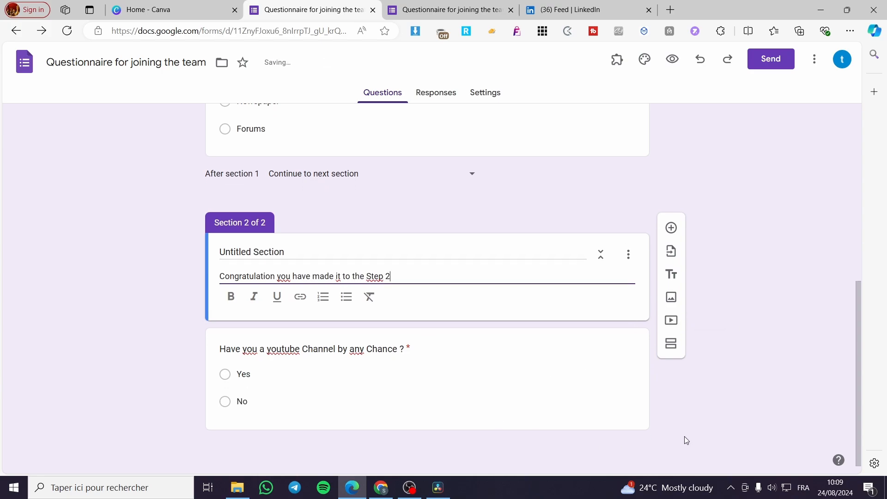
{"action": "left_click", "coordinate": [684, 438]}
Add a question below the YouTube channel question in section 2, titled "How much followers ou have".
{"action": "left_click", "coordinate": [671, 251]}
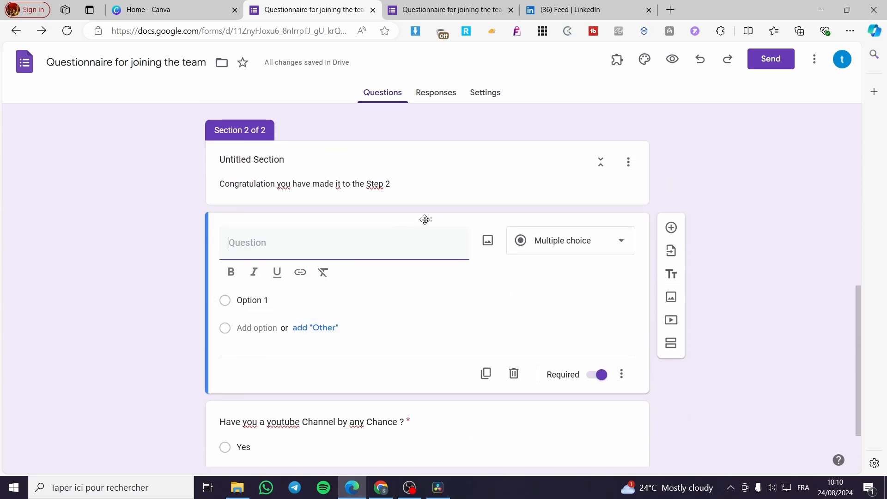
{"action": "left_click_drag", "start_coordinate": [426, 219], "coordinate": [357, 339]}
{"action": "scroll", "coordinate": [357, 339], "scroll_direction": "down", "scroll_amount": 1}
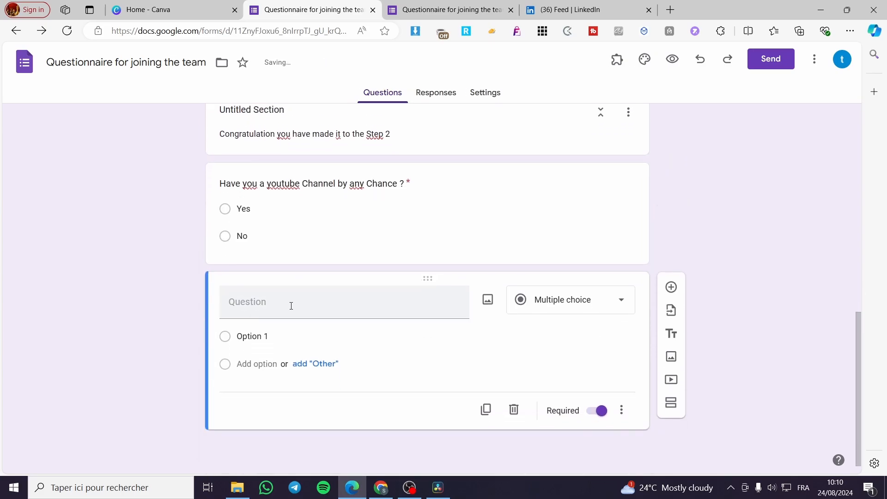
{"action": "left_click", "coordinate": [372, 309]}
{"action": "type", "text": "H"}
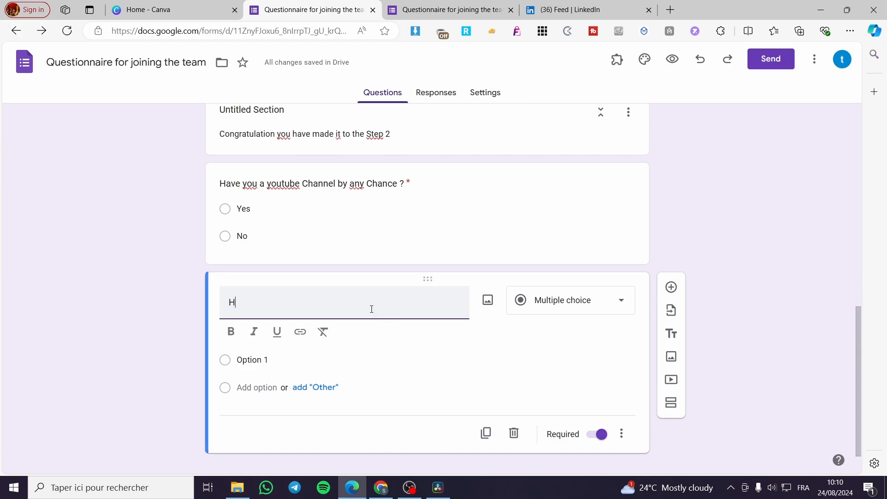
{"action": "type", "text": "ow much follows"}
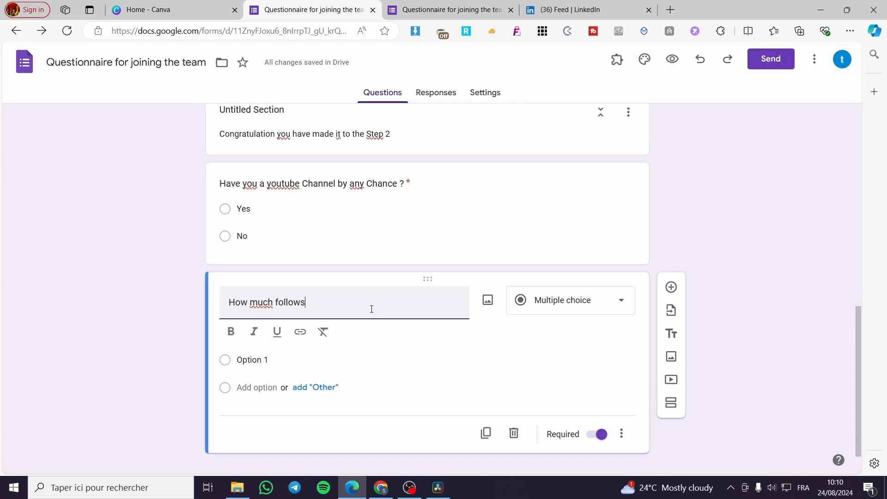
{"action": "key", "text": "BackSpace"}
{"action": "key", "text": "BackSpace"}
{"action": "type", "text": "ers o"}
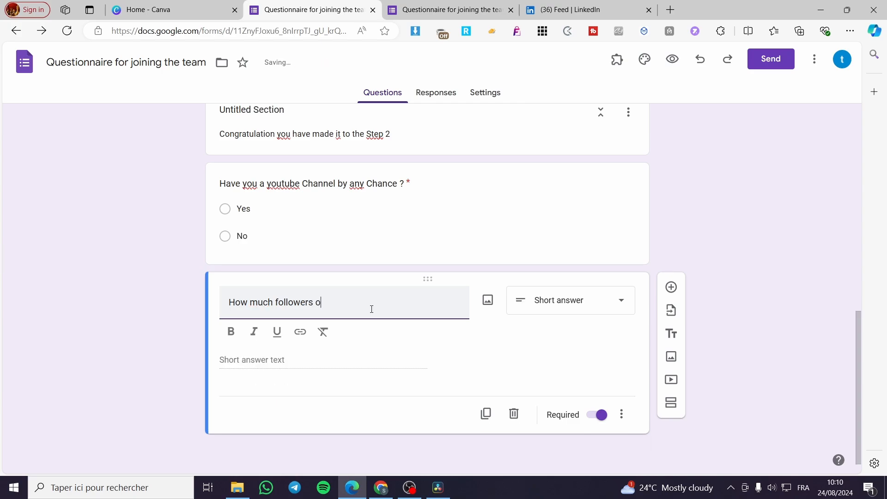
{"action": "type", "text": "u have"}
Make the followers question multiple choice with the options 500-1000 and 1500-3000.
{"action": "left_click", "coordinate": [608, 308]}
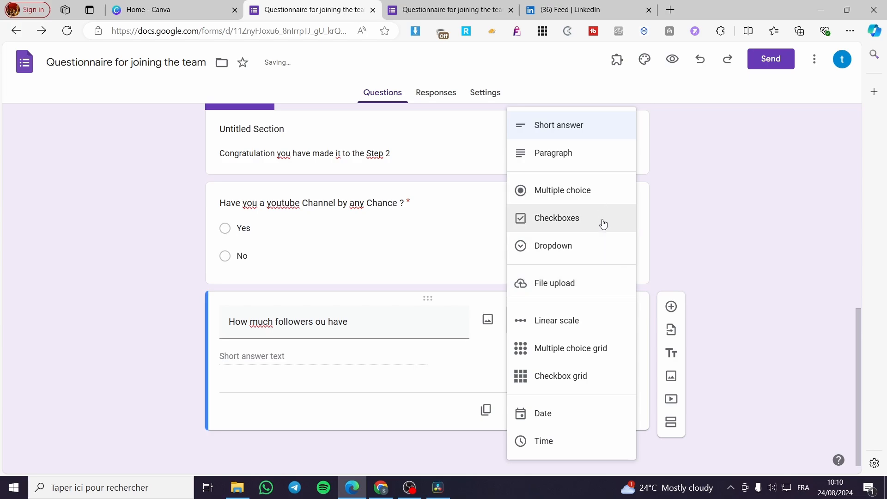
{"action": "left_click", "coordinate": [599, 197]}
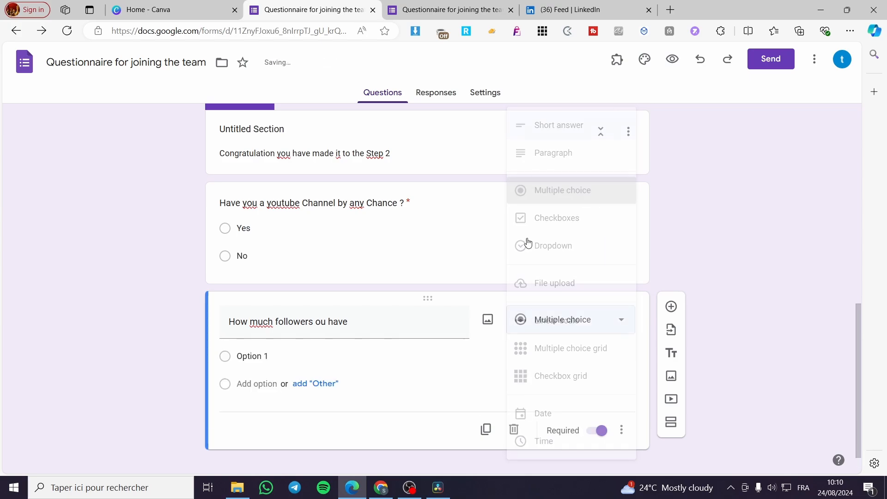
{"action": "left_click", "coordinate": [264, 356]}
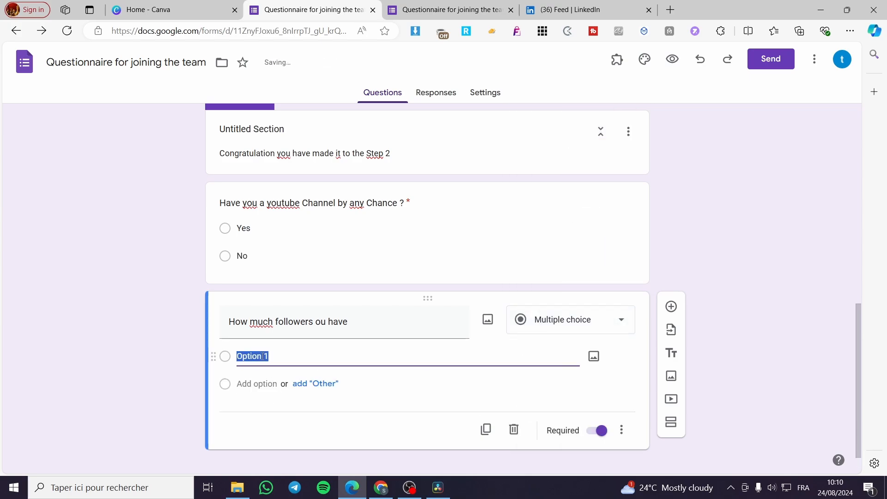
{"action": "type", "text": "500-1000"}
{"action": "left_click", "coordinate": [253, 383]}
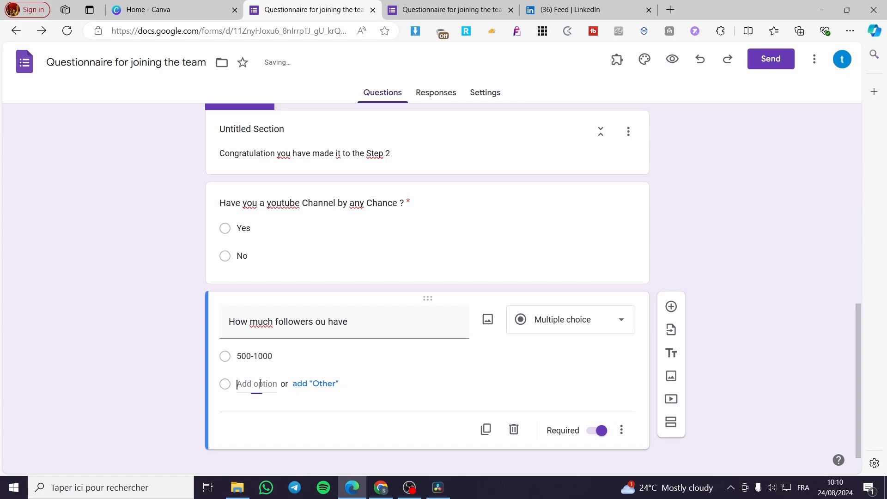
{"action": "type", "text": "2000"}
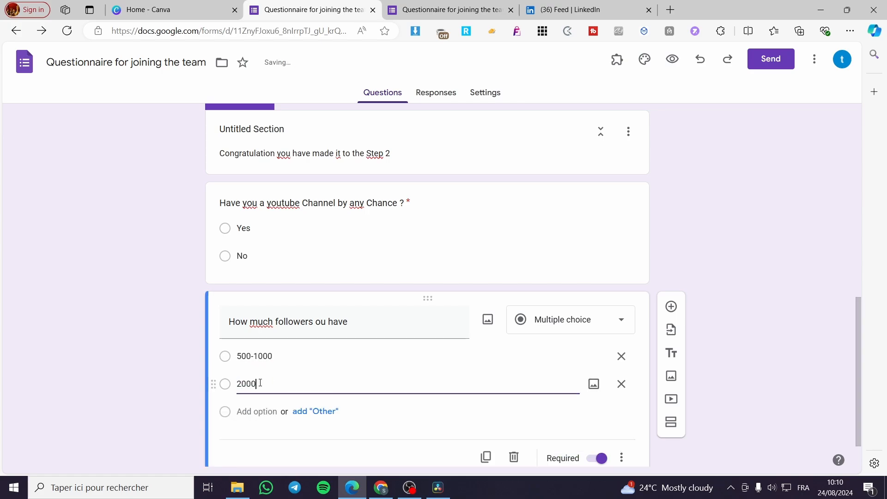
{"action": "key", "text": "BackSpace"}
{"action": "key", "text": "BackSpace"}
{"action": "key", "text": "BackSpace"}
{"action": "type", "text": "1500-3000"}
{"action": "left_click", "coordinate": [192, 410]}
Preview the updated form and continue with the Youtube answer to examine section 2.
{"action": "scroll", "coordinate": [705, 355], "scroll_direction": "down", "scroll_amount": 1}
{"action": "scroll", "coordinate": [705, 355], "scroll_direction": "up", "scroll_amount": 6}
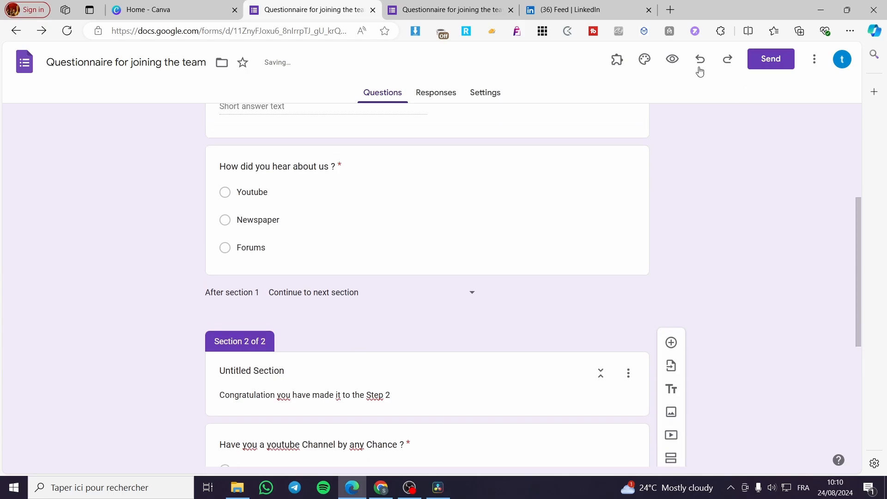
{"action": "left_click", "coordinate": [672, 58]}
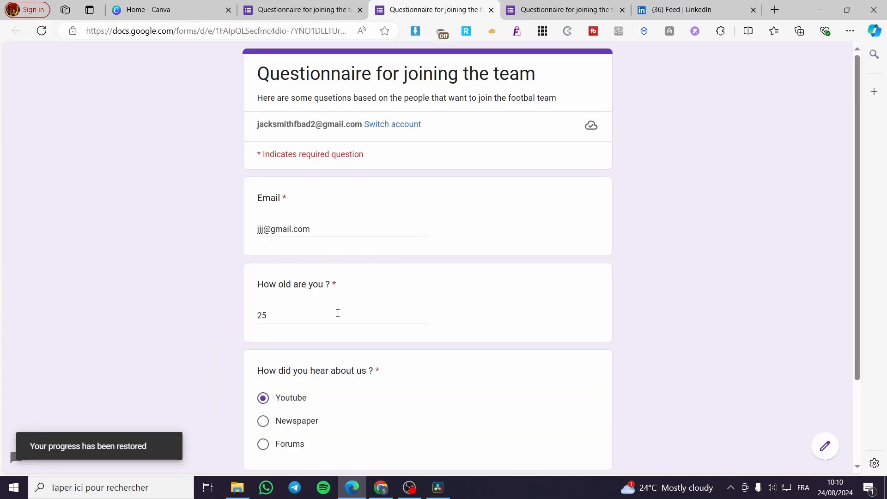
{"action": "scroll", "coordinate": [337, 311], "scroll_direction": "down", "scroll_amount": 2}
{"action": "left_click", "coordinate": [278, 380]}
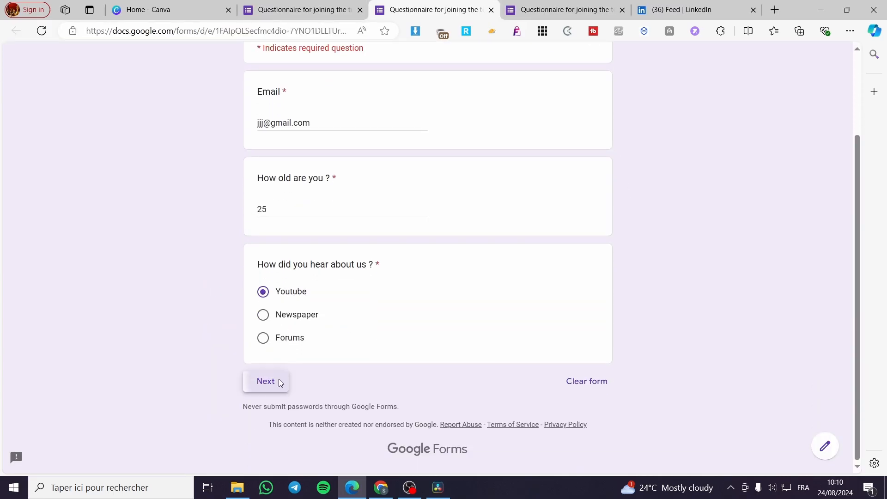
{"action": "scroll", "coordinate": [335, 148], "scroll_direction": "down", "scroll_amount": 2}
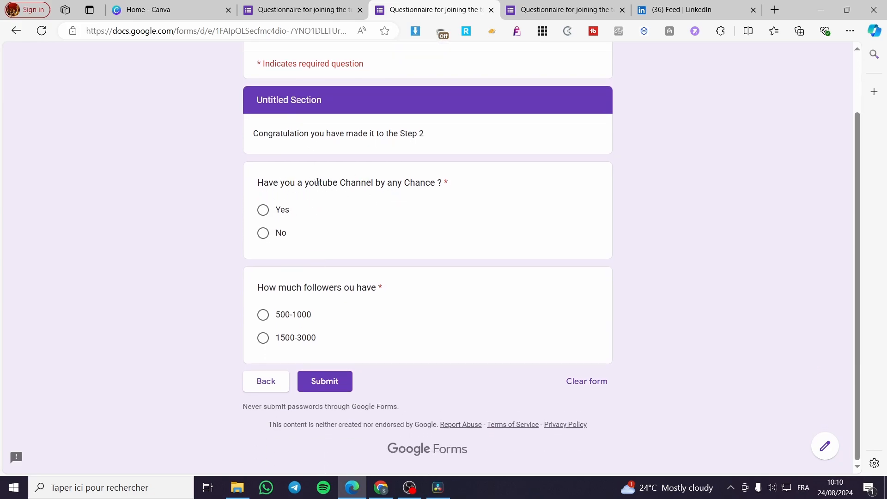
In the preview, answer No to the YouTube channel question and 1500-3000 to the followers question.
{"action": "left_click", "coordinate": [289, 211]}
{"action": "left_click", "coordinate": [279, 236]}
{"action": "left_click", "coordinate": [284, 338]}
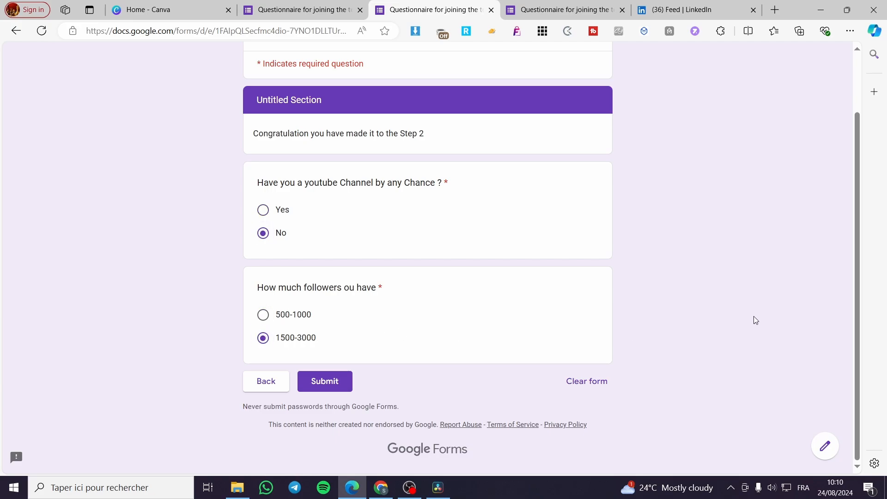